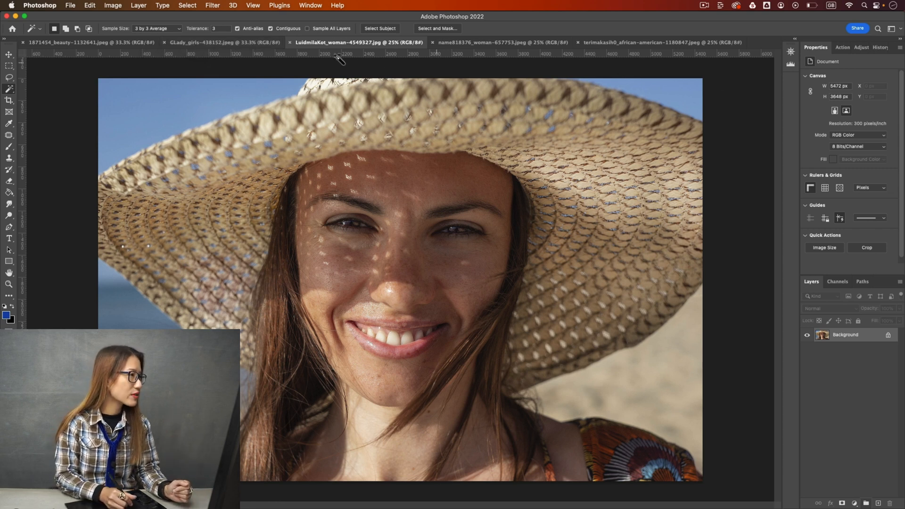
# Look through the open portraits, comparing the teeth in the painted-faces photo and the long-haired woman's photo.
pyautogui.click(241, 43)
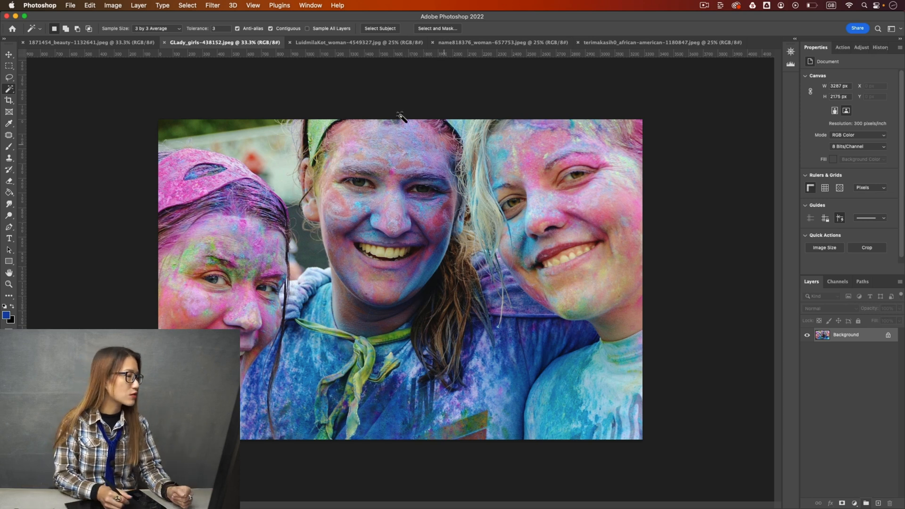
pyautogui.click(102, 41)
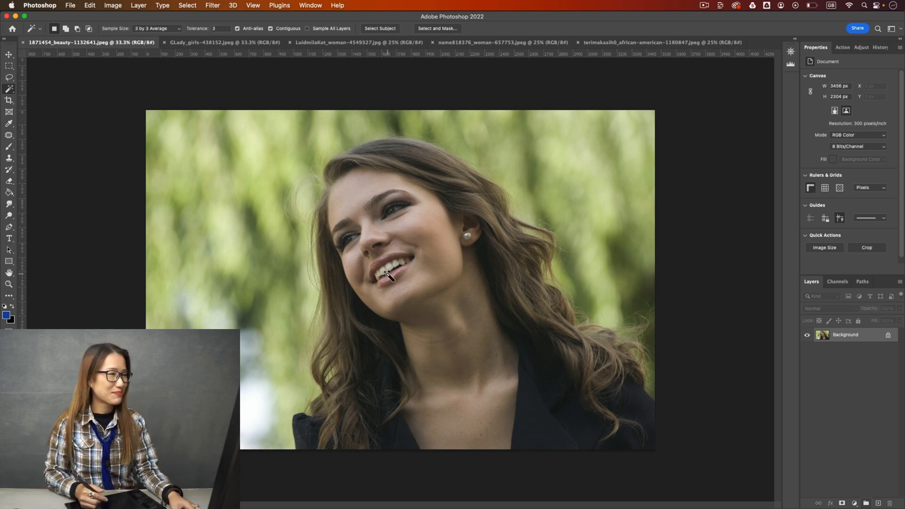
pyautogui.click(228, 43)
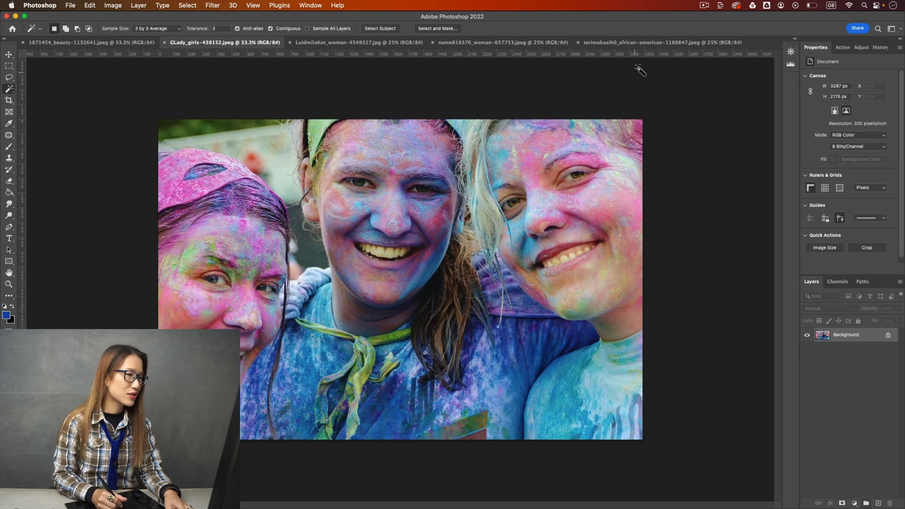
# Add a Curves adjustment layer to the terimakasih0_african-american-1180847.jpeg portrait.
pyautogui.click(645, 43)
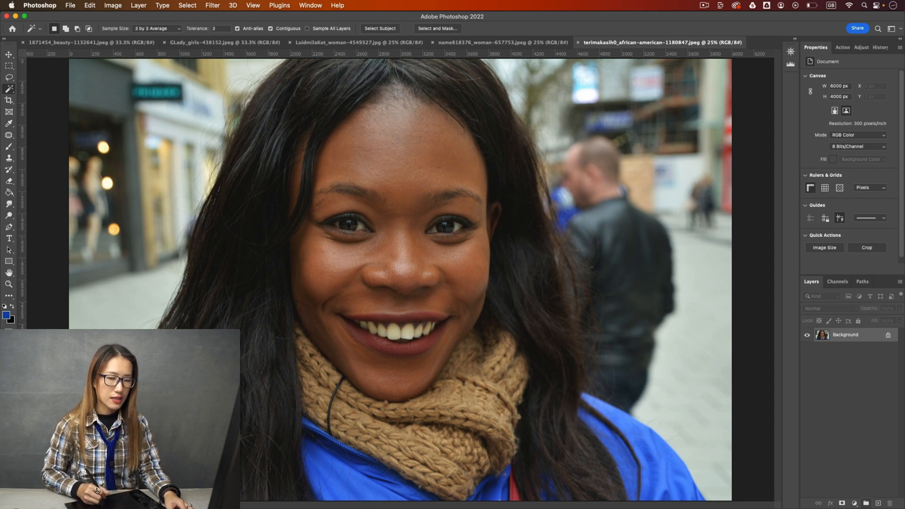
pyautogui.click(853, 504)
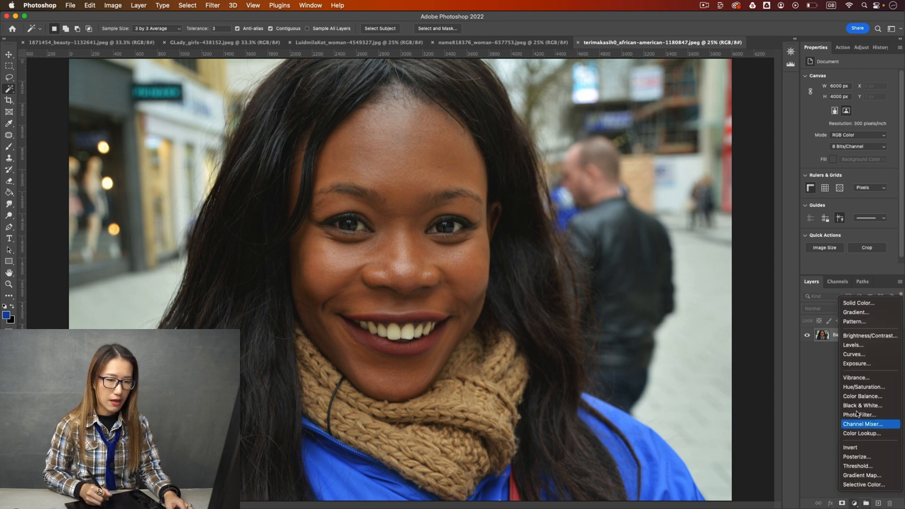
pyautogui.click(862, 353)
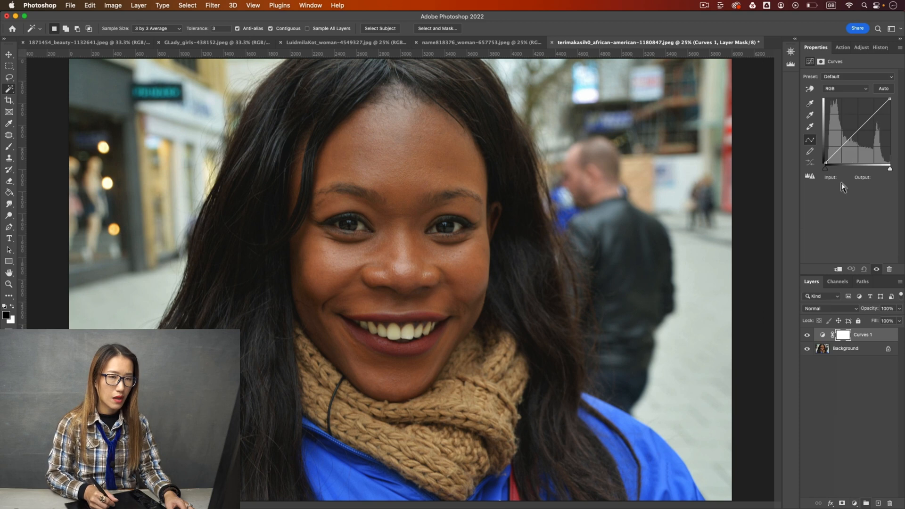
# Raise the Curves layer's Blue channel by on-image sampling on the front teeth, to output 163 at input 148.
pyautogui.click(841, 90)
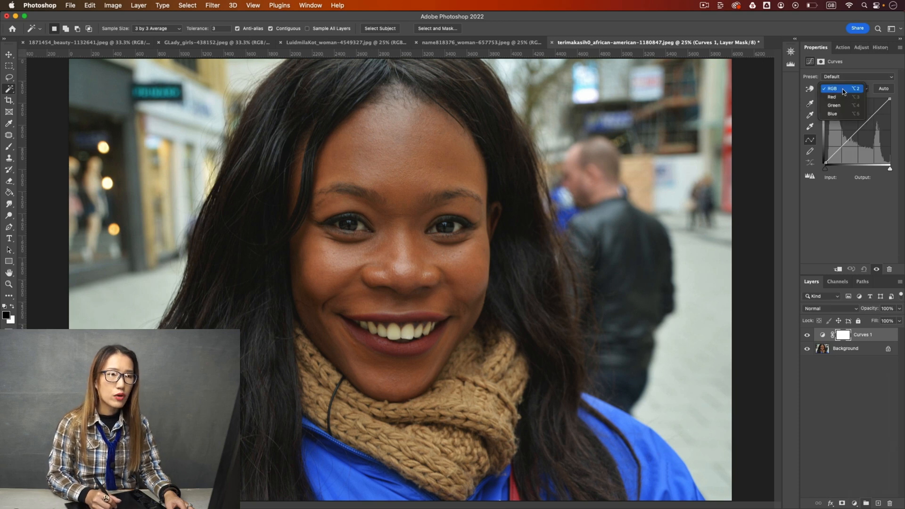
pyautogui.click(848, 116)
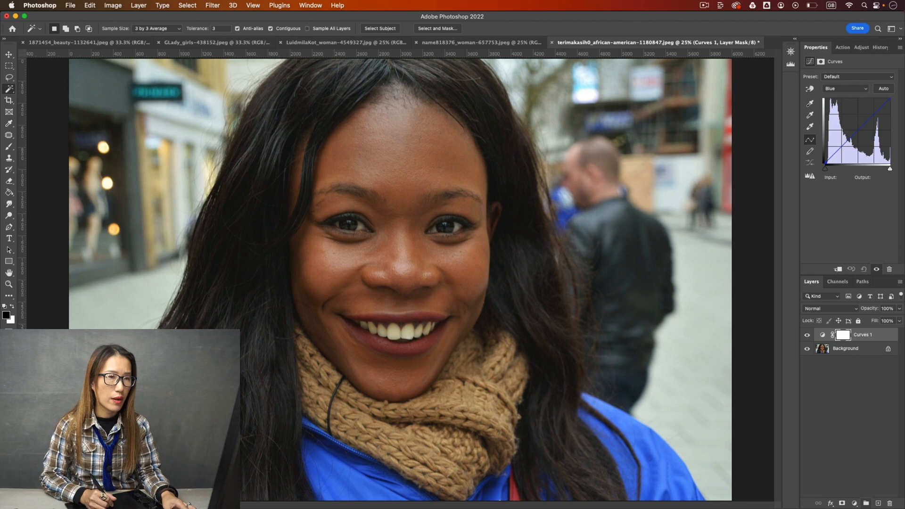
pyautogui.click(810, 90)
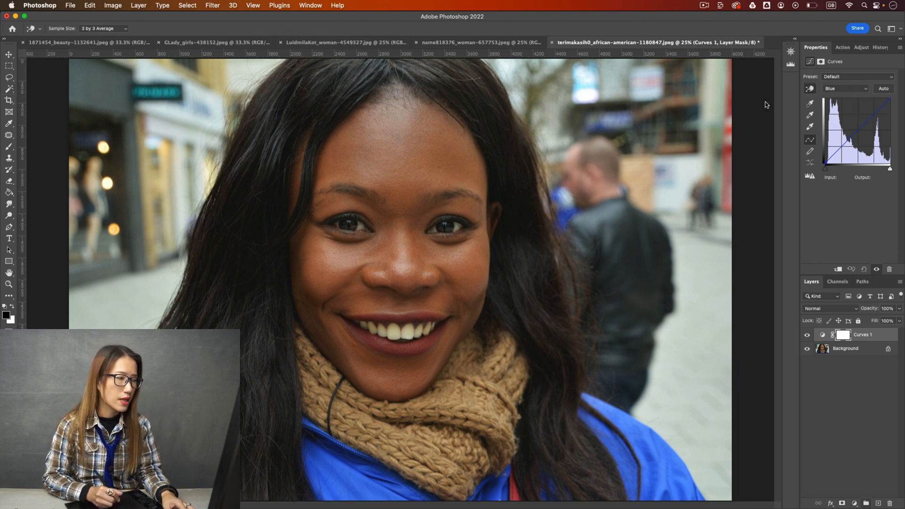
pyautogui.click(398, 334)
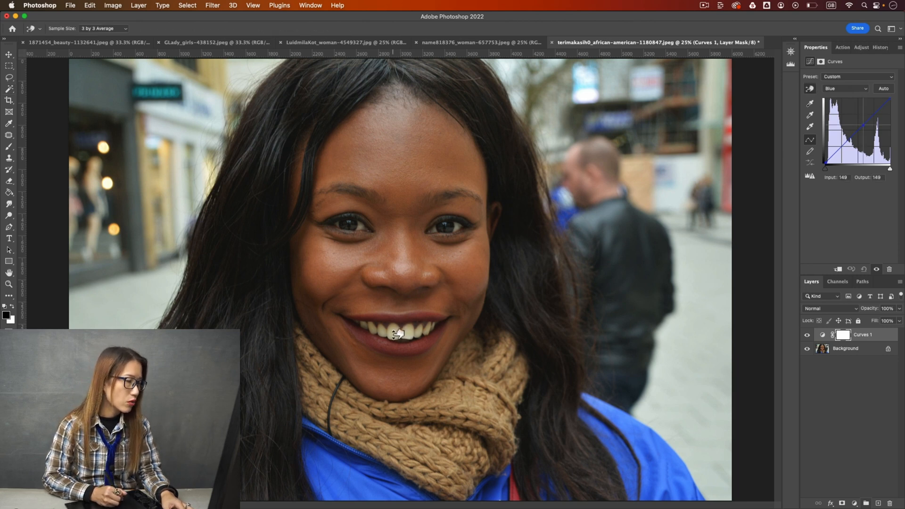
pyautogui.moveTo(398, 334); pyautogui.dragTo(398, 326)
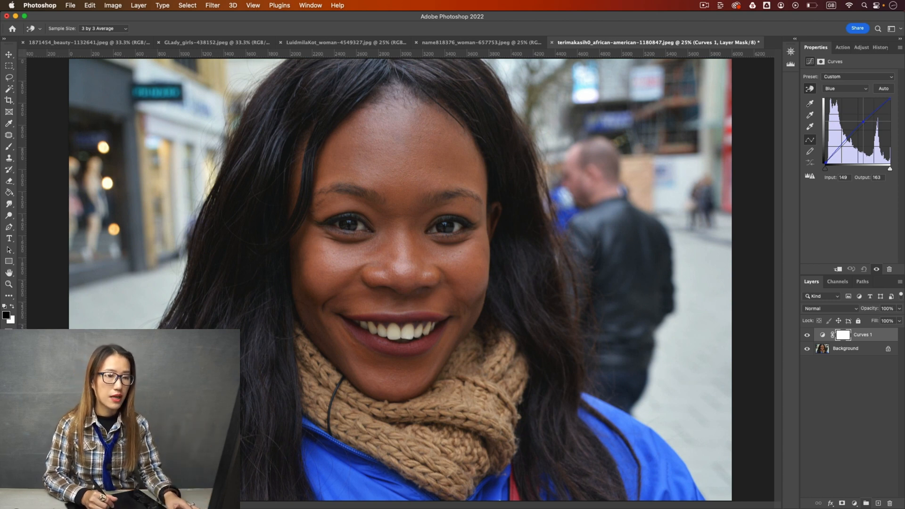
# Brighten the teeth slightly on the RGB curve by on-image sampling, to output 183 at input 178.
pyautogui.click(850, 89)
pyautogui.click(843, 63)
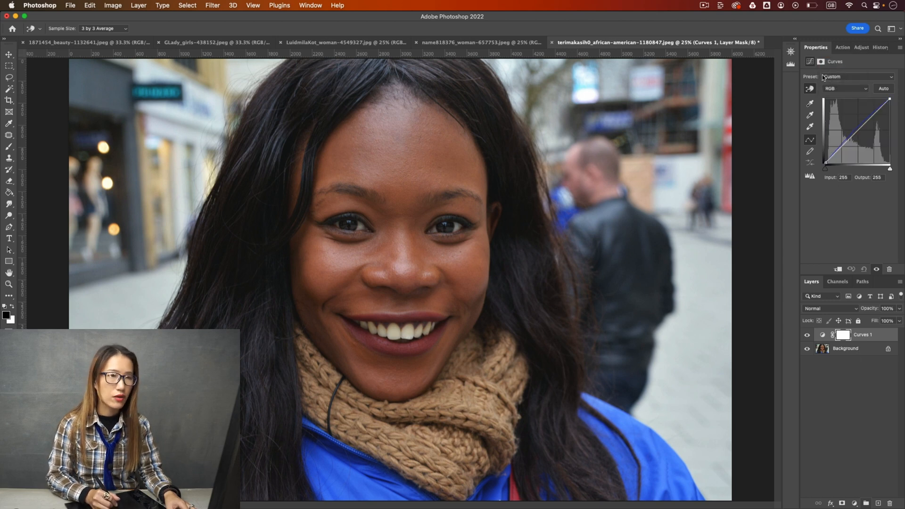
pyautogui.moveTo(399, 331); pyautogui.dragTo(397, 328)
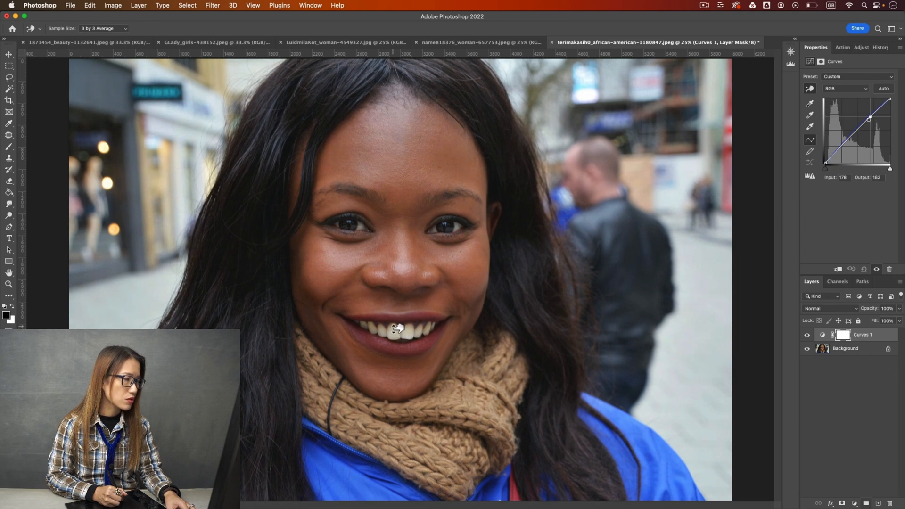
# Invert the Curves 1 layer mask to black so the adjustment is hidden everywhere.
pyautogui.click(840, 334)
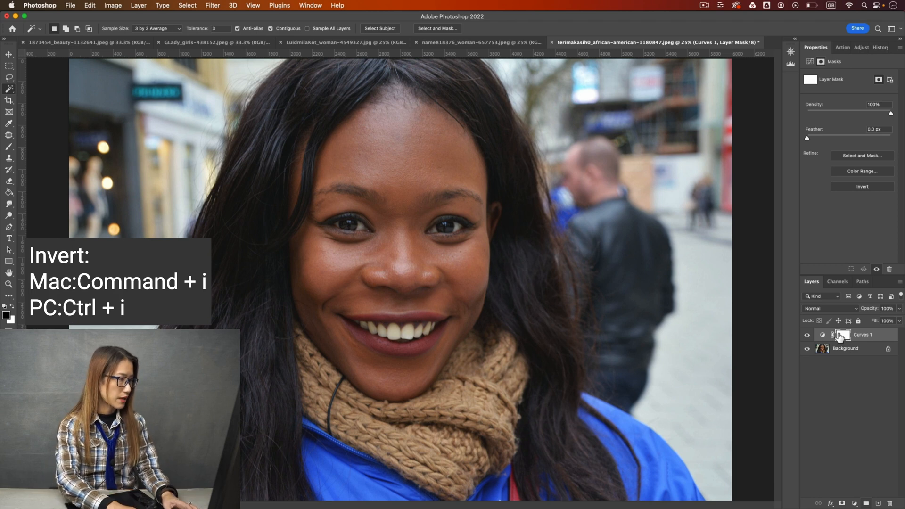
pyautogui.press('super+i')
pyautogui.press('super+i')
pyautogui.press('super+i')
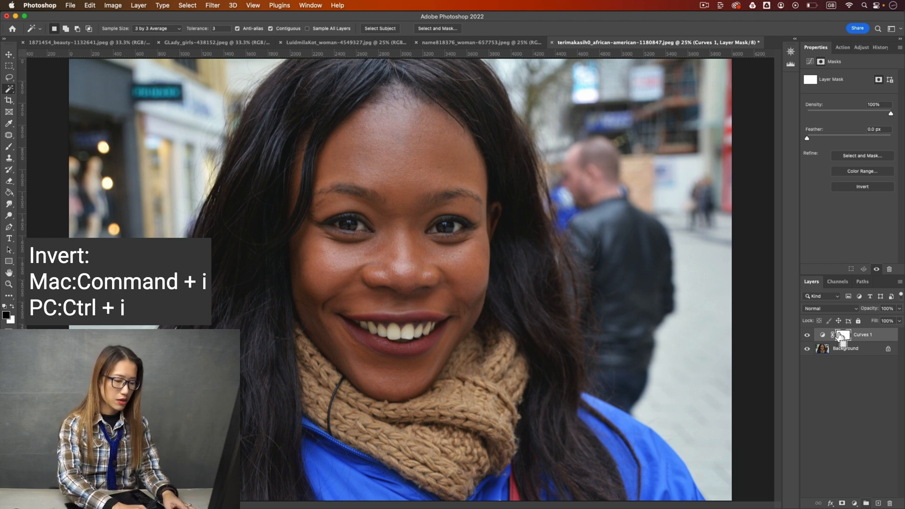
pyautogui.press('super+i')
pyautogui.press('super+i')
# Paint white over the teeth on the Curves 1 mask with a small brush to reveal the whitening.
pyautogui.press('b')
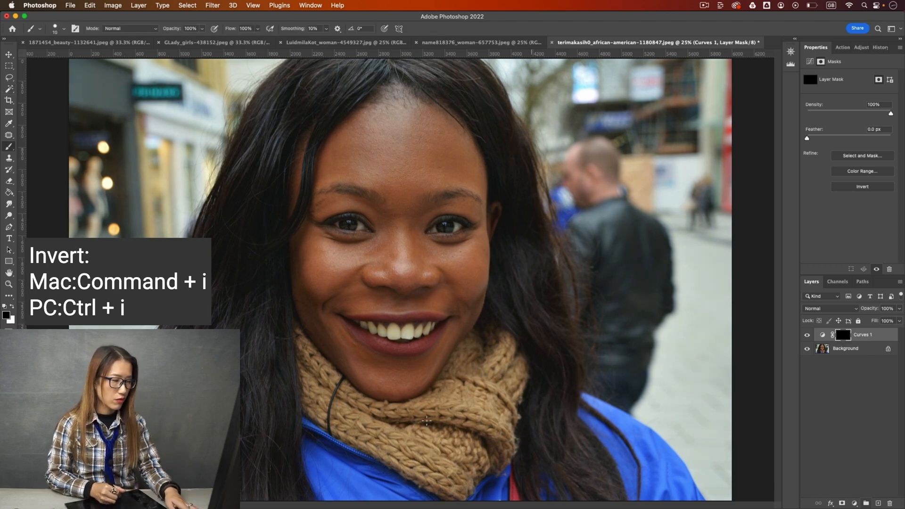
pyautogui.press('super+equal')
pyautogui.press('super+equal')
pyautogui.press(']')
pyautogui.press(']')
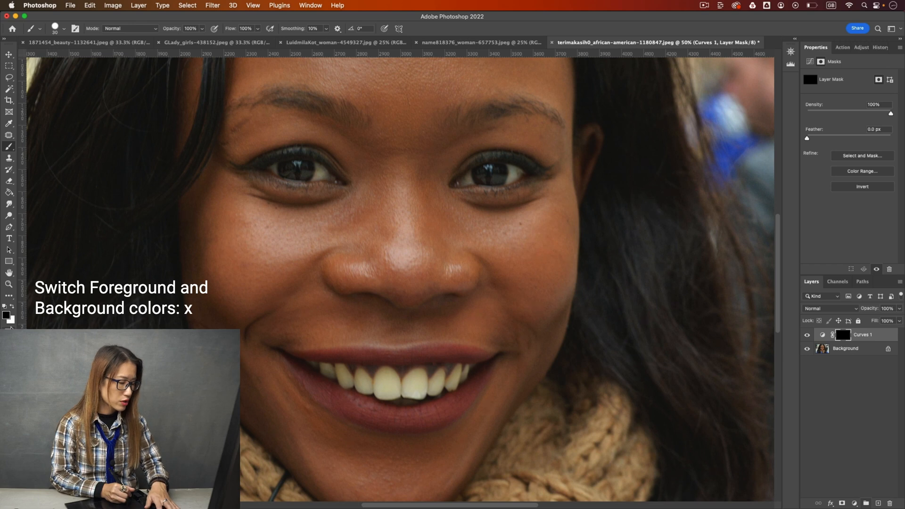
pyautogui.press('x')
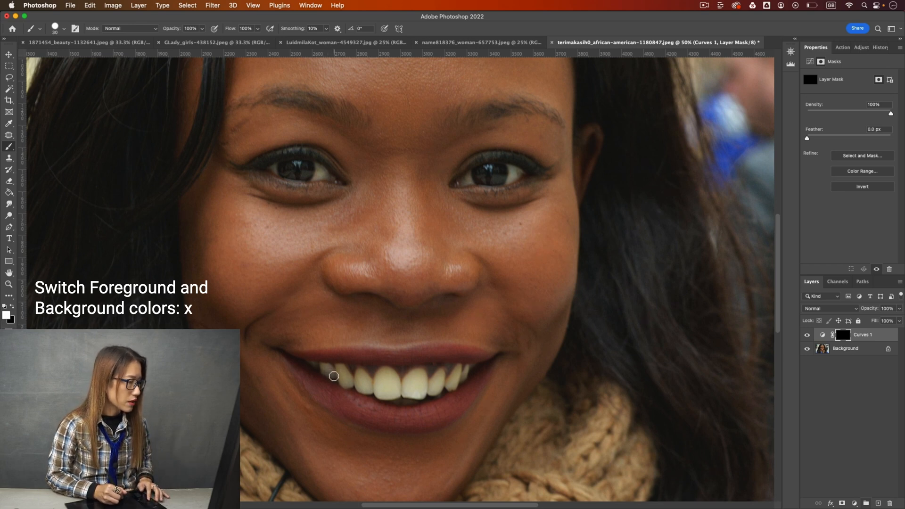
pyautogui.press(']')
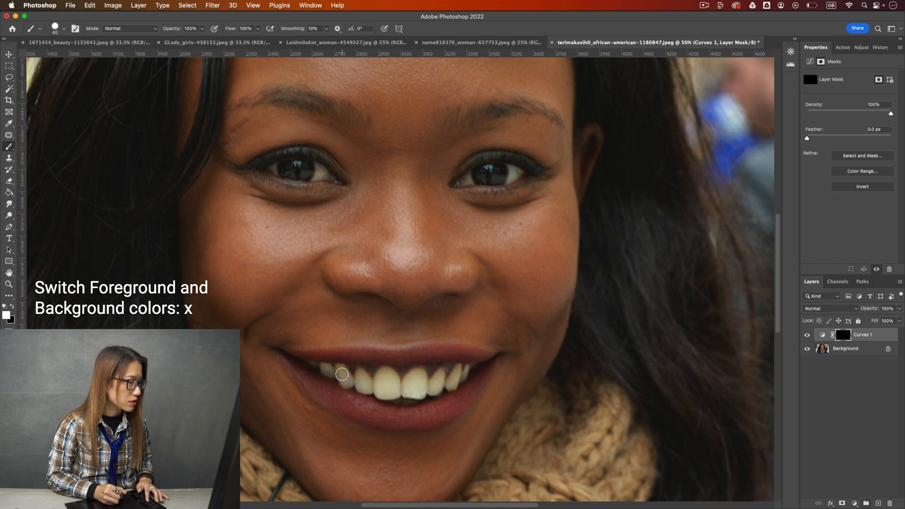
pyautogui.moveTo(351, 381)
pyautogui.mouseDown()
pyautogui.moveTo(370, 384)
pyautogui.moveTo(359, 376)
pyautogui.moveTo(375, 391)
pyautogui.moveTo(379, 378)
pyautogui.moveTo(399, 382)
pyautogui.moveTo(385, 389)
pyautogui.moveTo(412, 396)
pyautogui.moveTo(417, 381)
pyautogui.moveTo(440, 386)
pyautogui.moveTo(464, 376)
pyautogui.moveTo(458, 370)
pyautogui.moveTo(452, 389)
pyautogui.moveTo(466, 371)
pyautogui.moveTo(450, 389)
pyautogui.moveTo(415, 391)
pyautogui.mouseUp()
pyautogui.press(']')
pyautogui.press('[')
pyautogui.press('[')
# Compare the teeth with the Curves 1 layer hidden and shown, and check the result at full-image view.
pyautogui.press('super+minus')
pyautogui.press('super+minus')
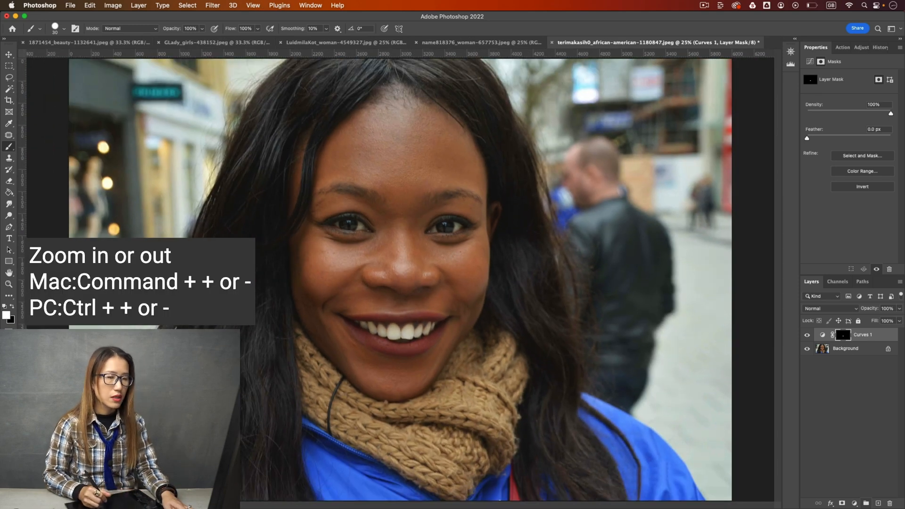
pyautogui.click(807, 335)
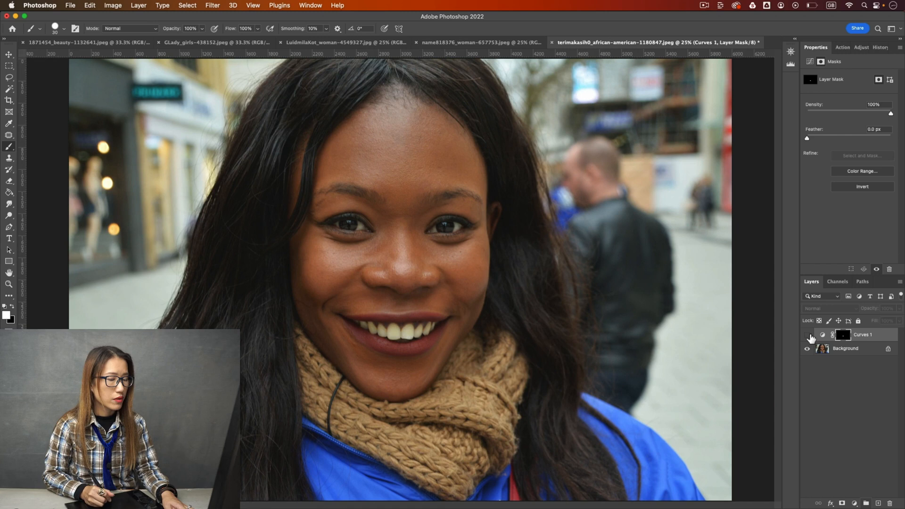
pyautogui.click(807, 335)
pyautogui.press('super+plus')
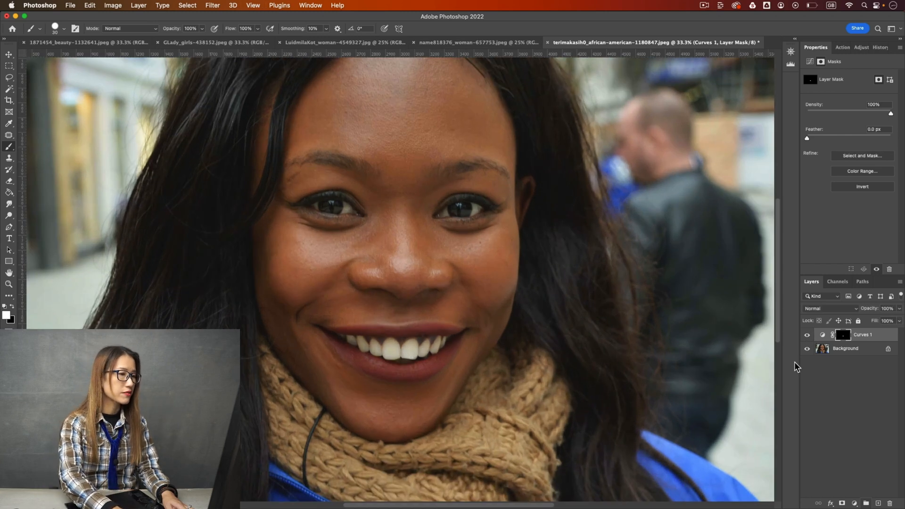
pyautogui.press('super+minus')
pyautogui.press('super+minus')
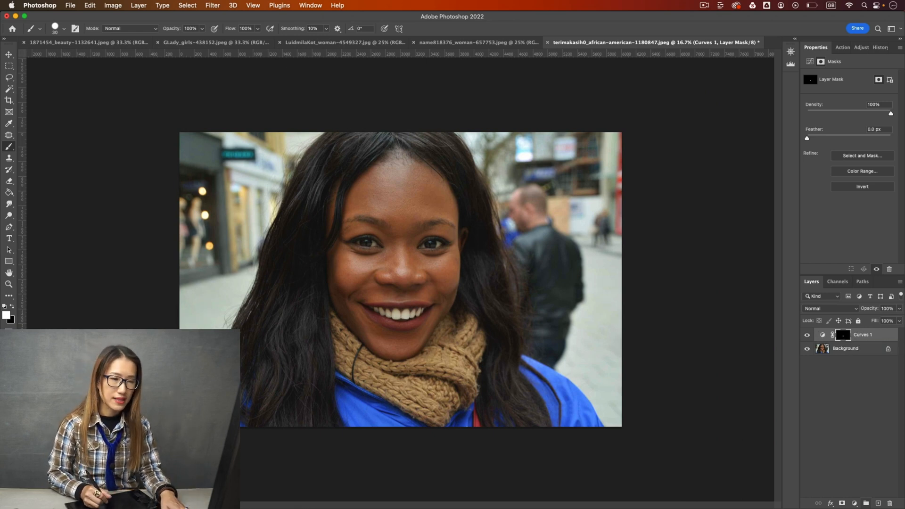
# Lower the Curves 1 layer's opacity to 48% and deselect the layer.
pyautogui.click(898, 308)
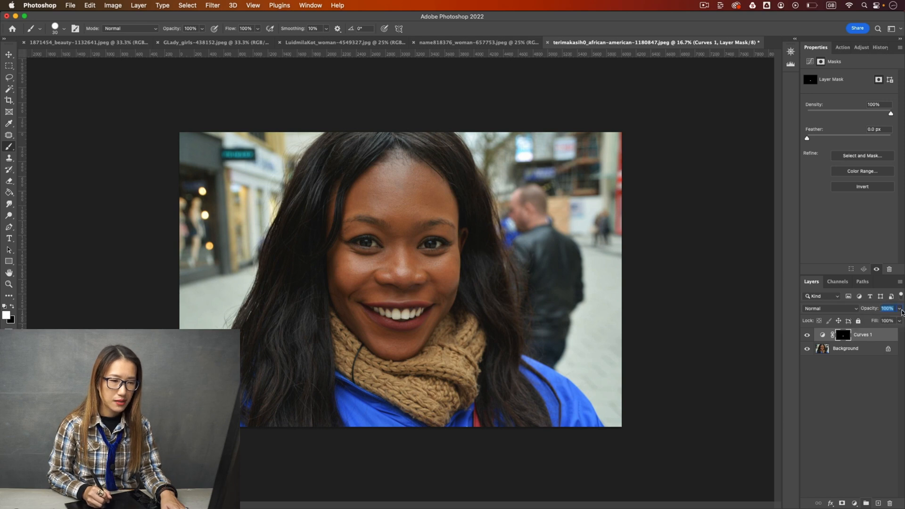
pyautogui.click(899, 312)
pyautogui.moveTo(898, 321); pyautogui.dragTo(877, 321)
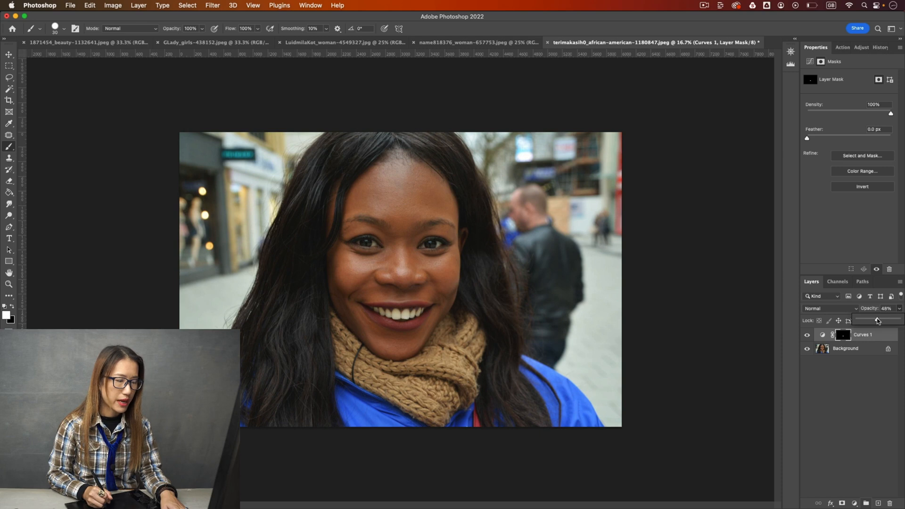
pyautogui.click(875, 397)
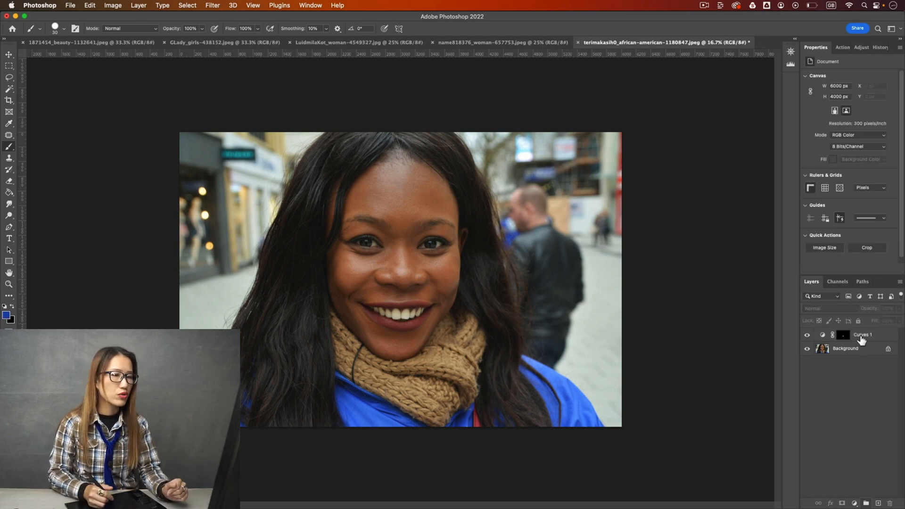
# Switch to the GLady_girls-438152.jpeg photo and add a Curves adjustment layer.
pyautogui.click(464, 42)
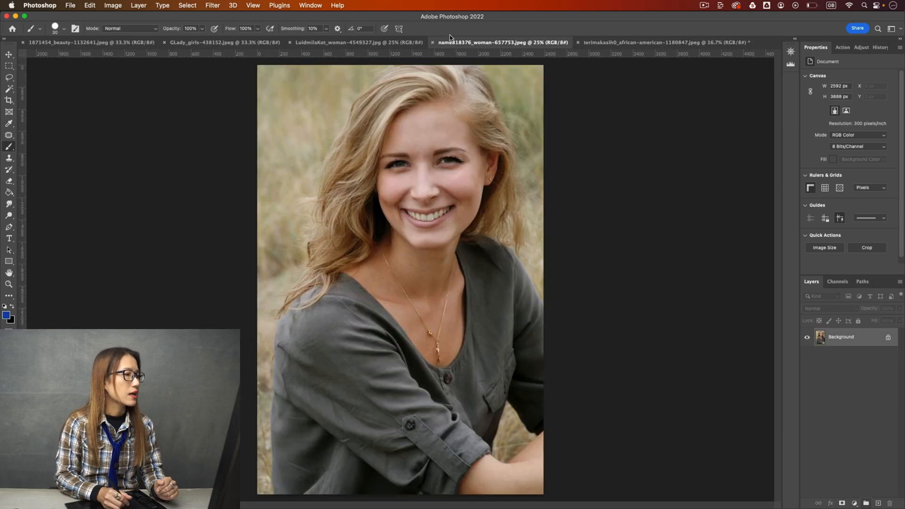
pyautogui.click(358, 44)
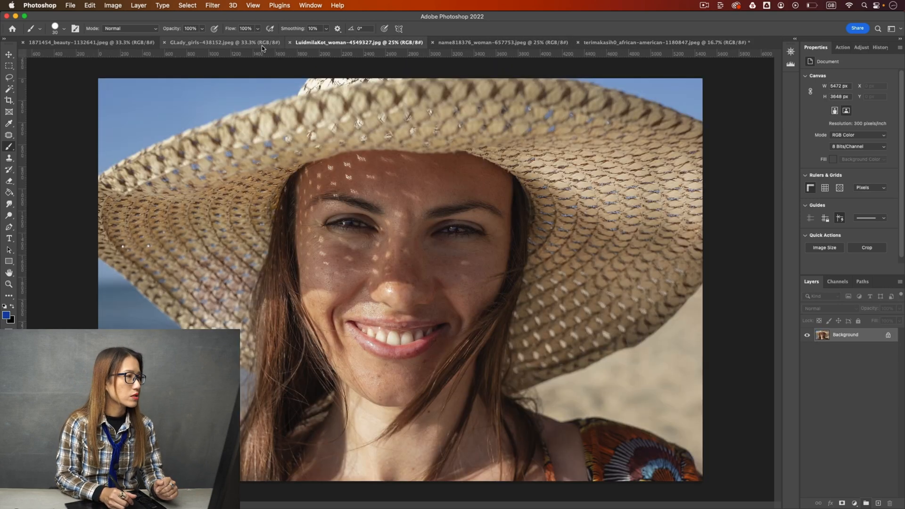
pyautogui.click(242, 44)
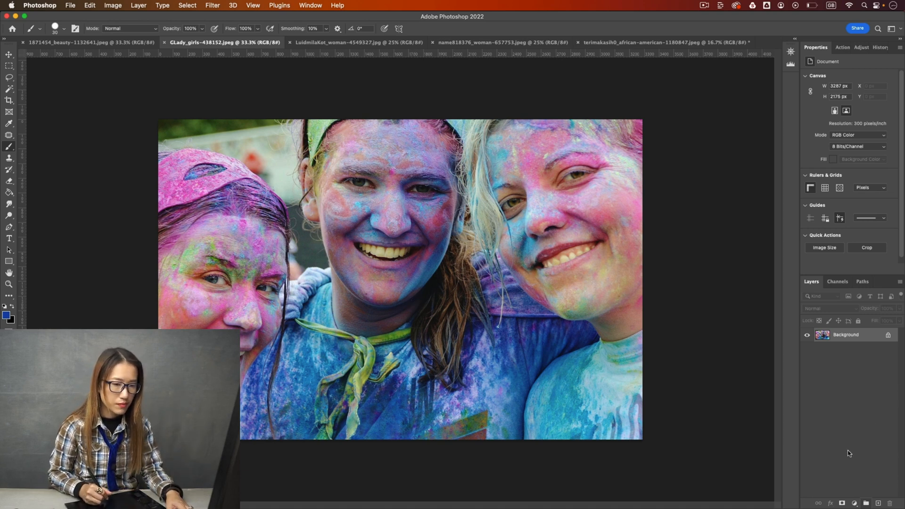
pyautogui.click(854, 503)
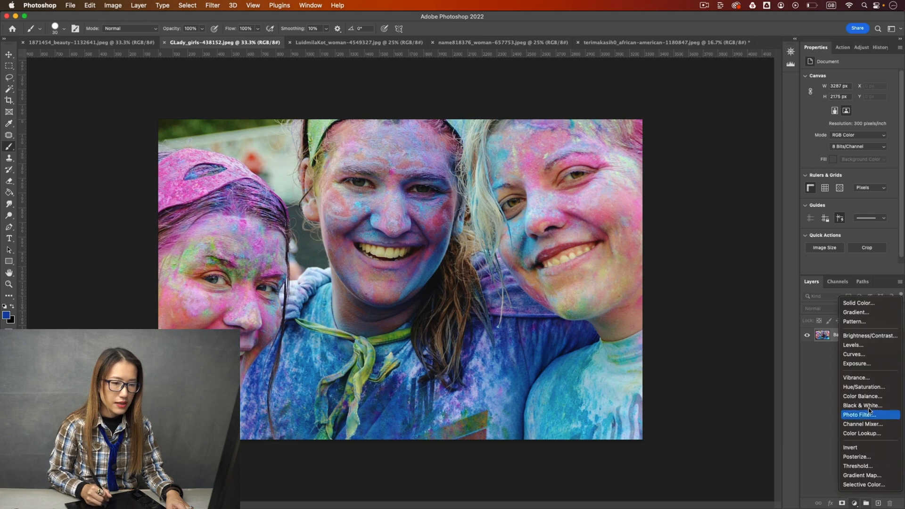
pyautogui.click(871, 354)
# Raise the Blue channel curve by on-image sampling on the middle woman's teeth, to output 158 at input 141.
pyautogui.click(848, 90)
pyautogui.click(835, 114)
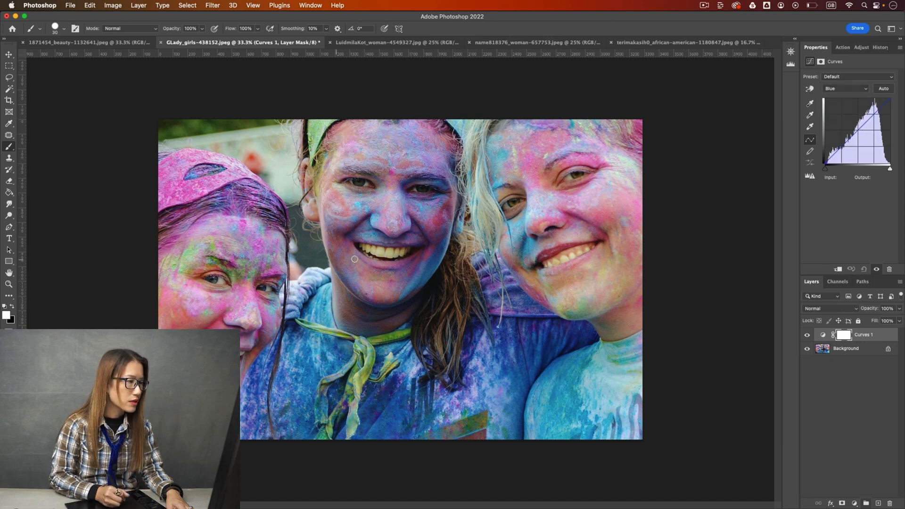
pyautogui.click(808, 89)
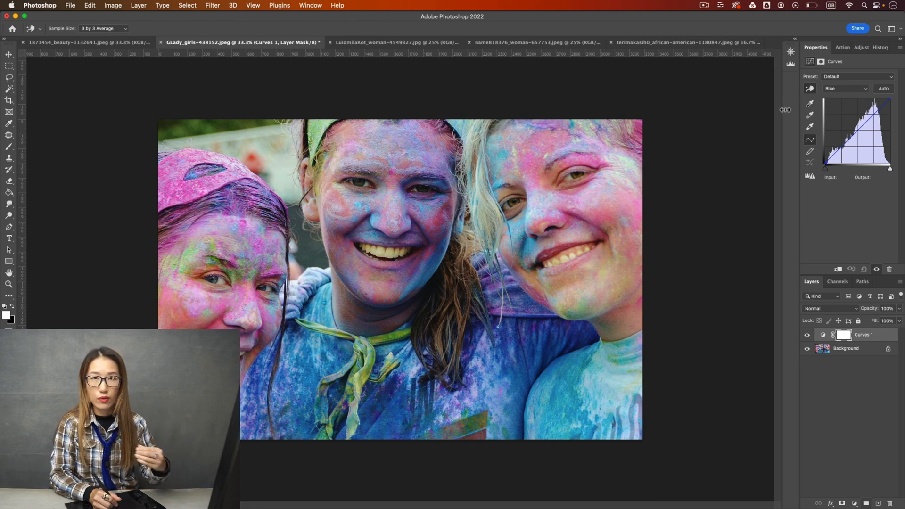
pyautogui.moveTo(384, 253); pyautogui.dragTo(386, 247)
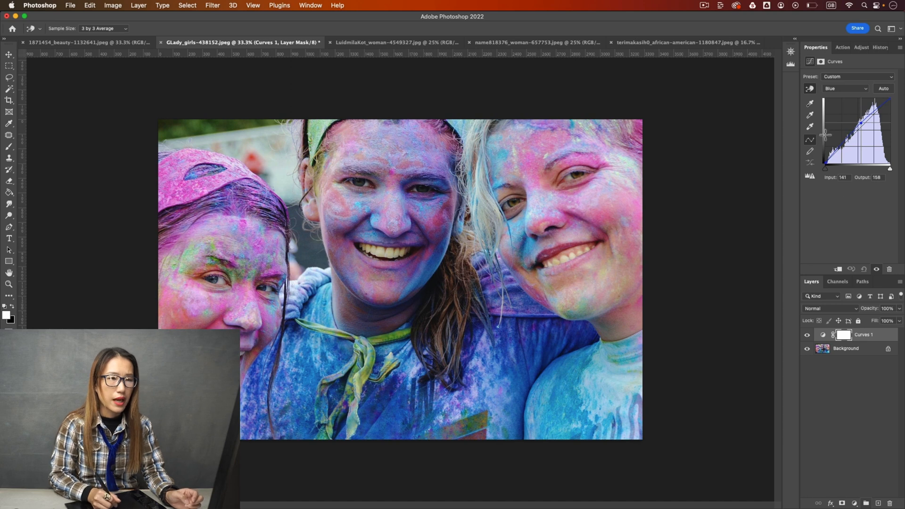
# Brighten the middle woman's teeth on the RGB curve by on-image sampling, to output 196 at input 186.
pyautogui.click(846, 87)
pyautogui.click(847, 67)
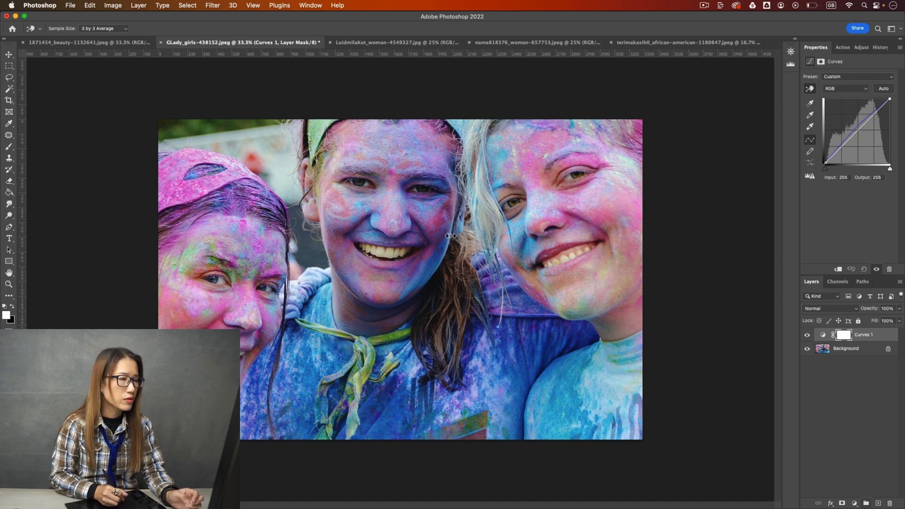
pyautogui.moveTo(384, 254); pyautogui.dragTo(388, 250)
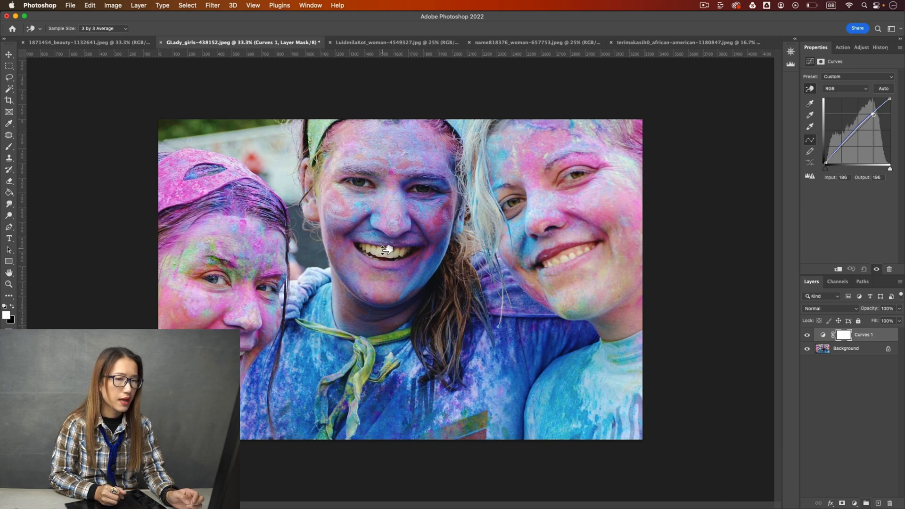
# Choose the Brush tool and invert the Curves 1 layer mask to black to hide the adjustment.
pyautogui.press('b')
pyautogui.click(846, 335)
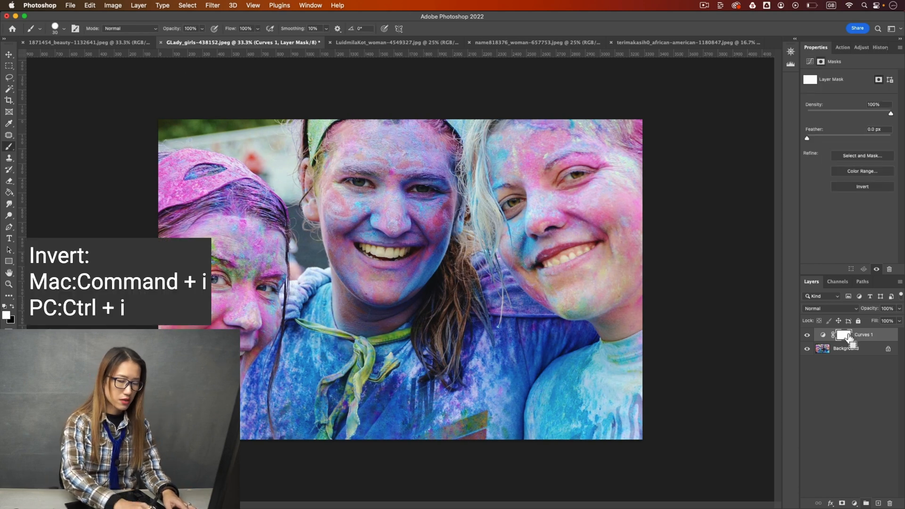
pyautogui.press('super+i')
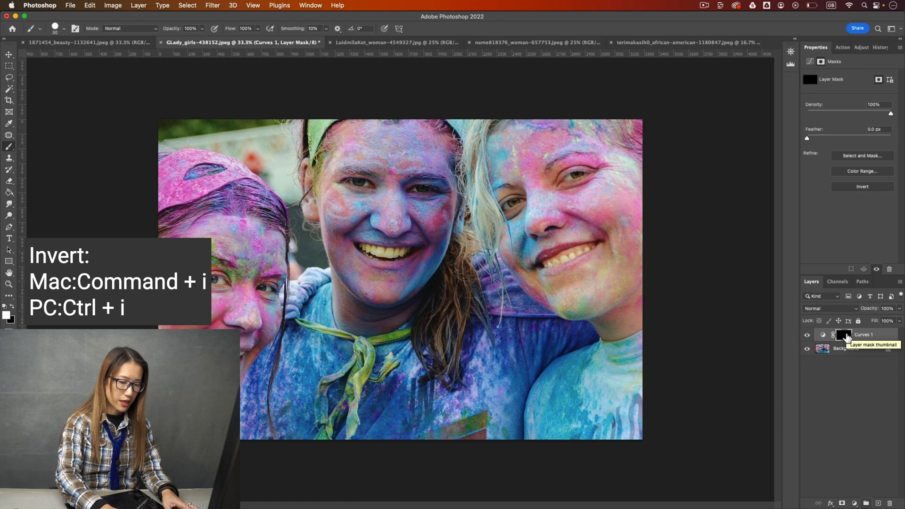
# Paint white over the middle woman's teeth on the Curves 1 mask with a 25 px brush, using smaller sizes for the edges.
pyautogui.press('super+equal')
pyautogui.press('super+equal')
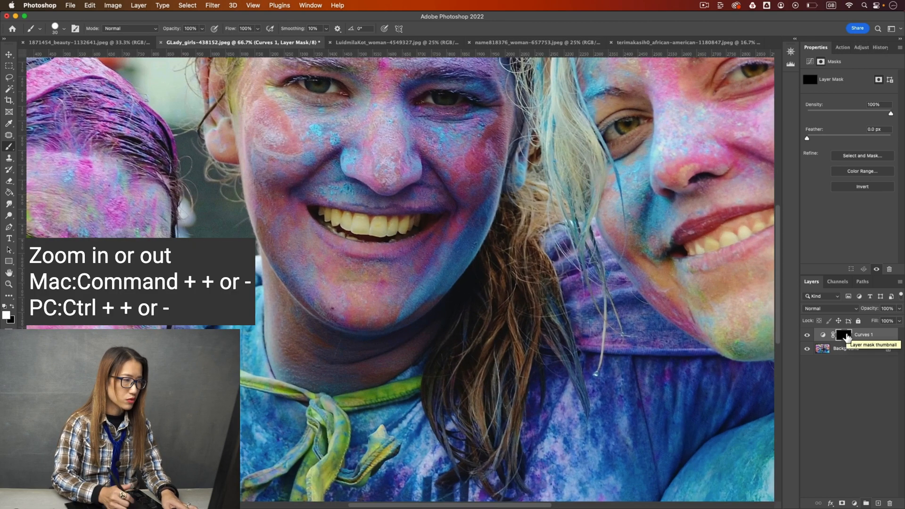
pyautogui.moveTo(277, 239); pyautogui.dragTo(332, 281)
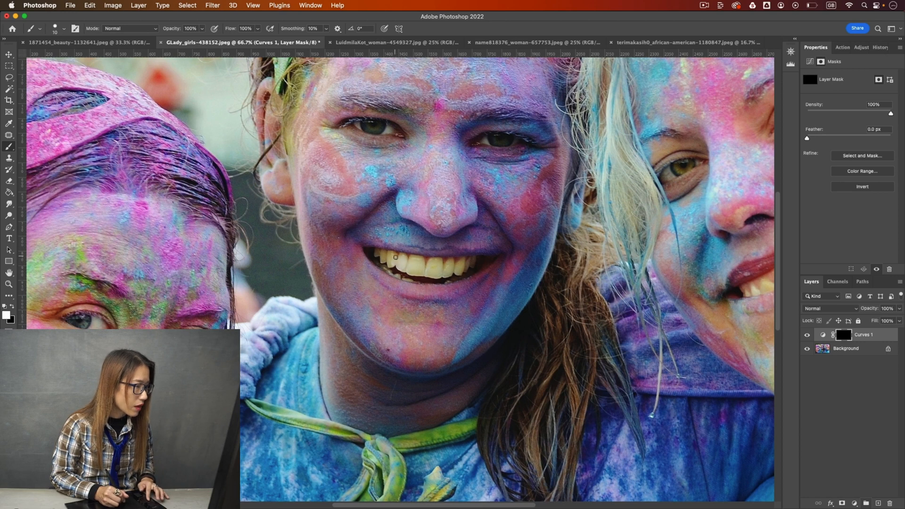
pyautogui.press('[')
pyautogui.press(']')
pyautogui.press(']')
pyautogui.press(']')
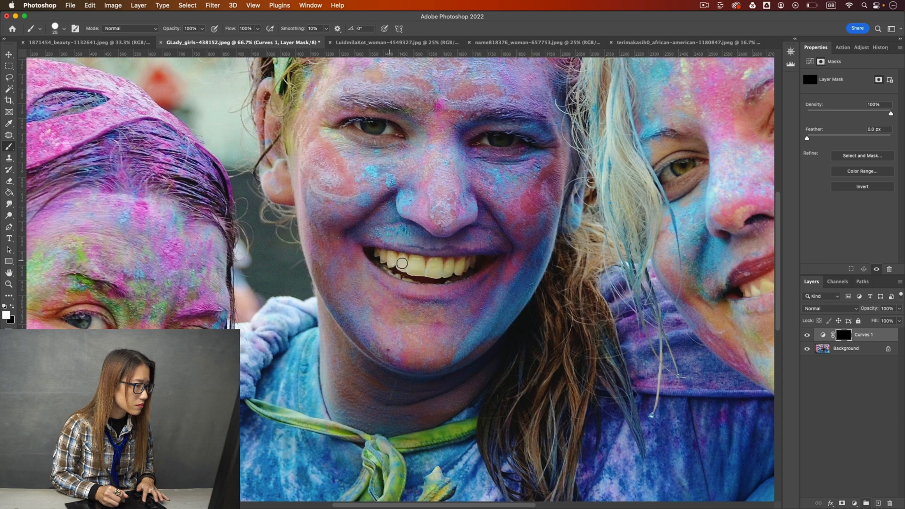
pyautogui.moveTo(423, 264)
pyautogui.mouseDown()
pyautogui.moveTo(441, 274)
pyautogui.moveTo(405, 269)
pyautogui.moveTo(458, 266)
pyautogui.moveTo(436, 271)
pyautogui.moveTo(460, 269)
pyautogui.moveTo(451, 274)
pyautogui.moveTo(468, 263)
pyautogui.mouseUp()
pyautogui.press('[')
pyautogui.press('[')
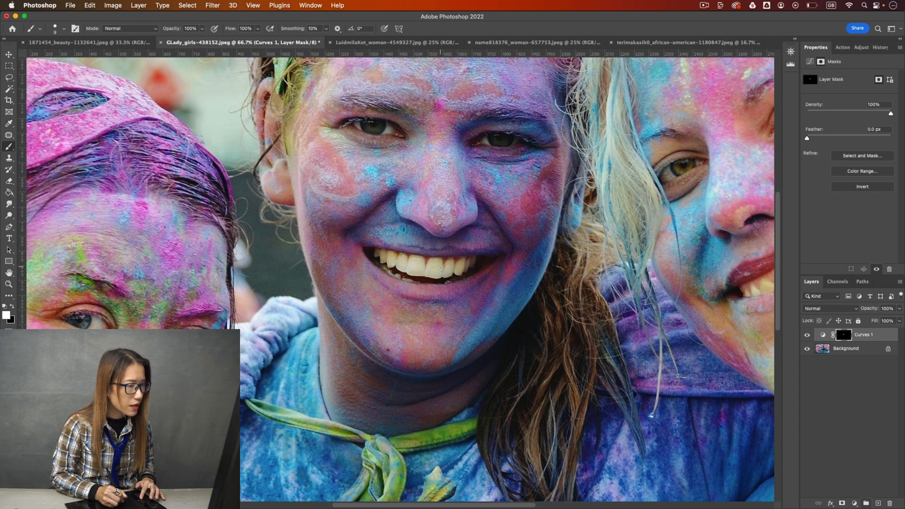
pyautogui.press(']')
pyautogui.press(']')
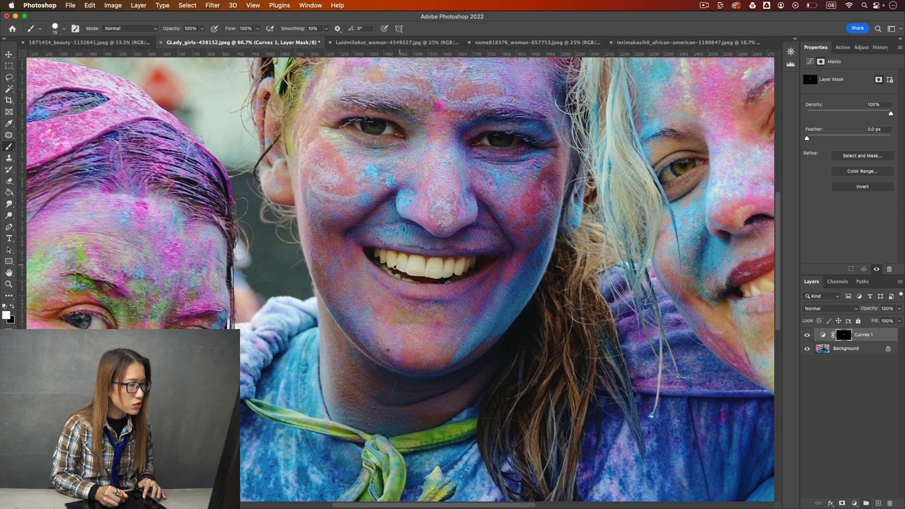
# Compare the teeth with and without the Curves 1 layer, both close up and with the whole photo in view.
pyautogui.click(807, 334)
pyautogui.click(808, 334)
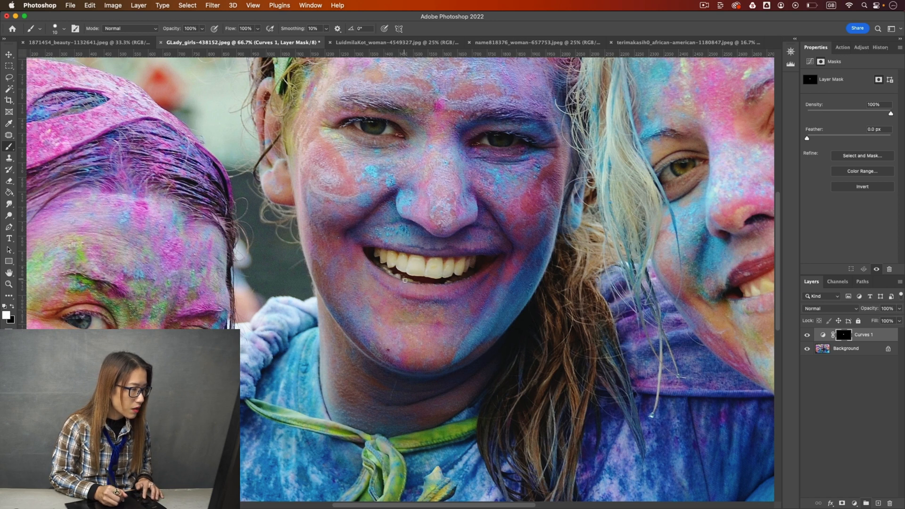
pyautogui.press('super+minus')
pyautogui.press('super+minus')
pyautogui.press('super+minus')
pyautogui.press('super+minus')
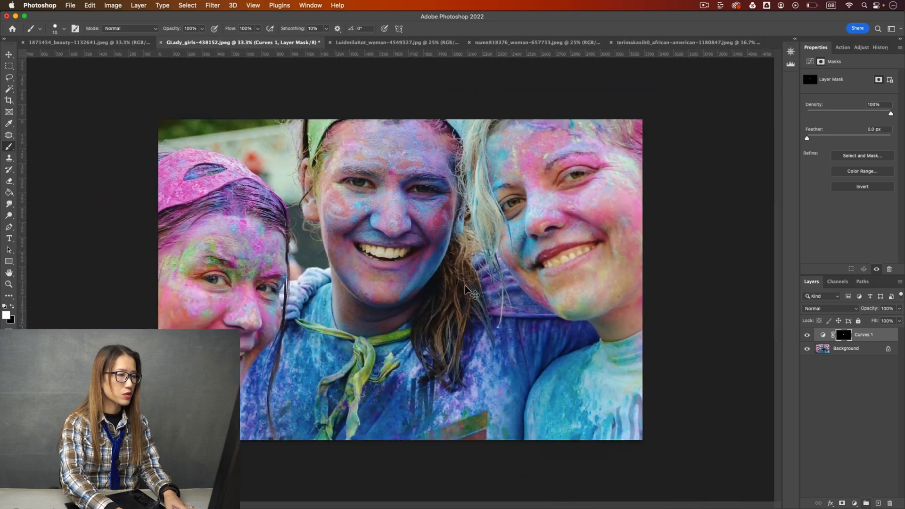
pyautogui.click(806, 335)
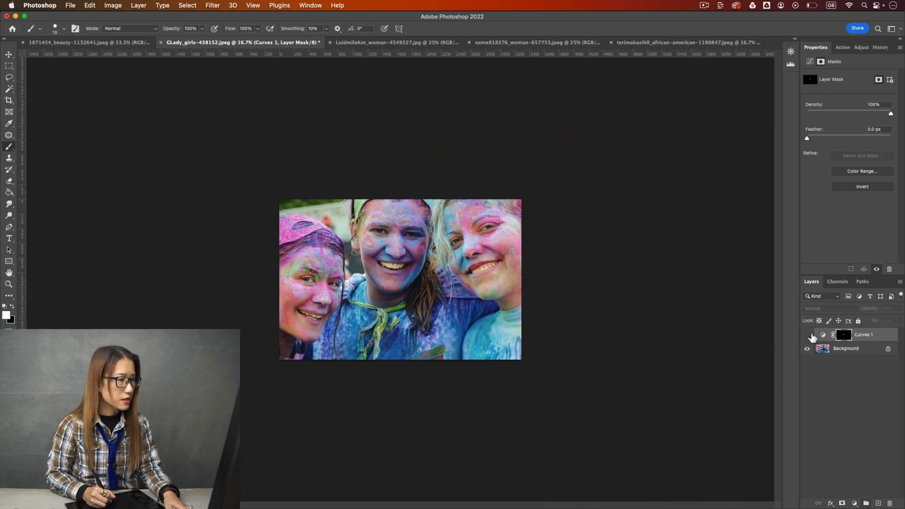
pyautogui.click(807, 334)
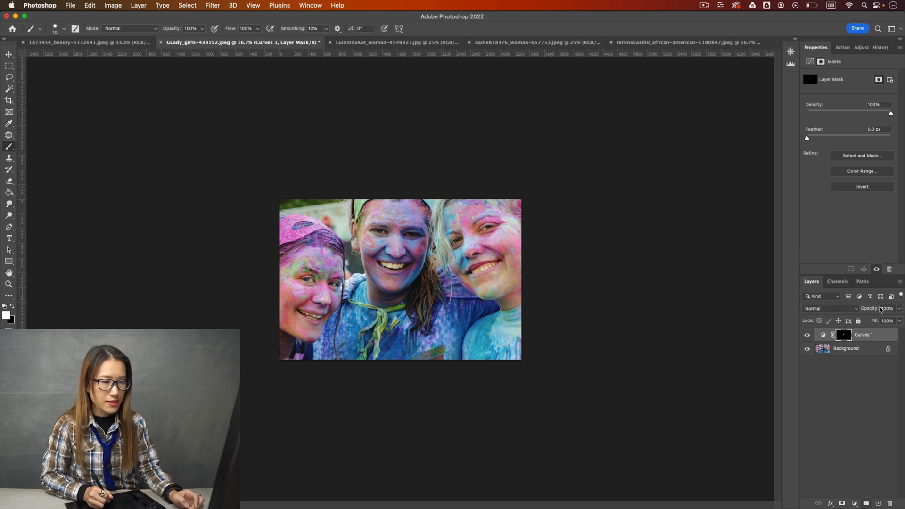
# Lower the Curves 1 layer's opacity to about 64%, deselect the layer and compare the photo with and without it.
pyautogui.click(897, 309)
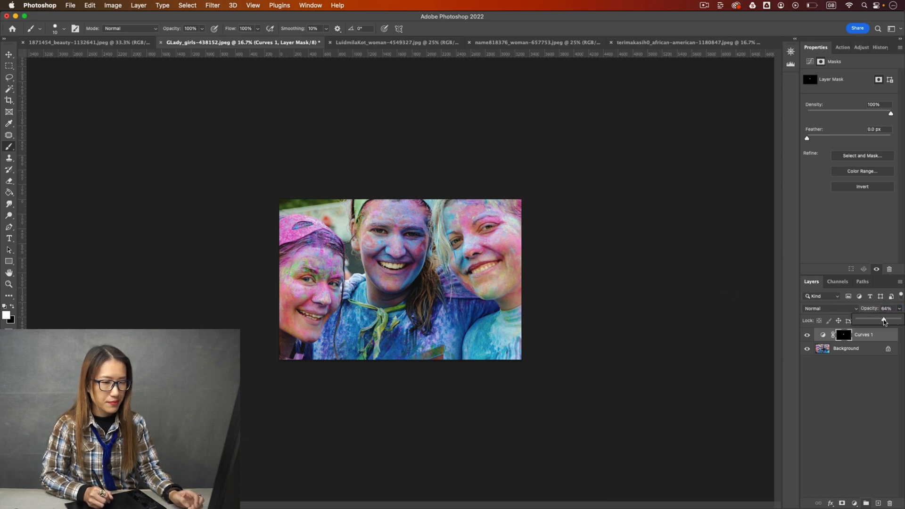
pyautogui.click(880, 356)
pyautogui.click(806, 335)
pyautogui.click(807, 335)
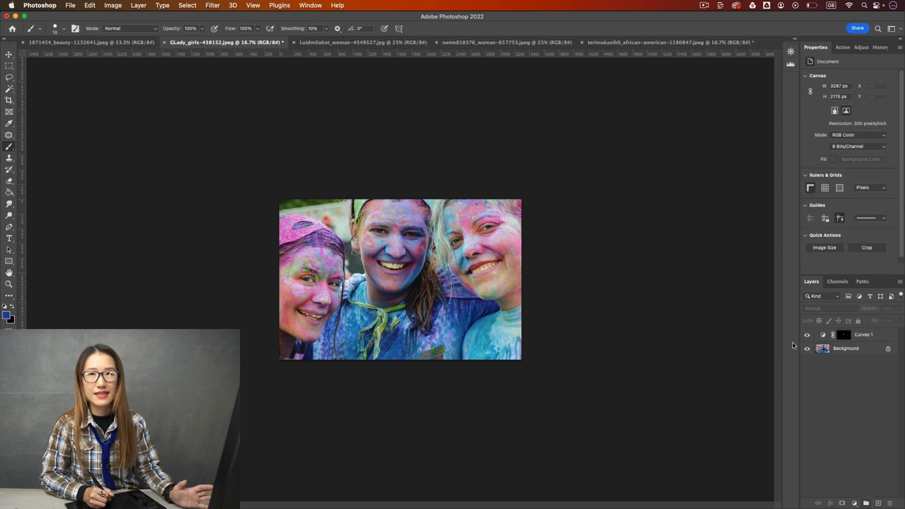